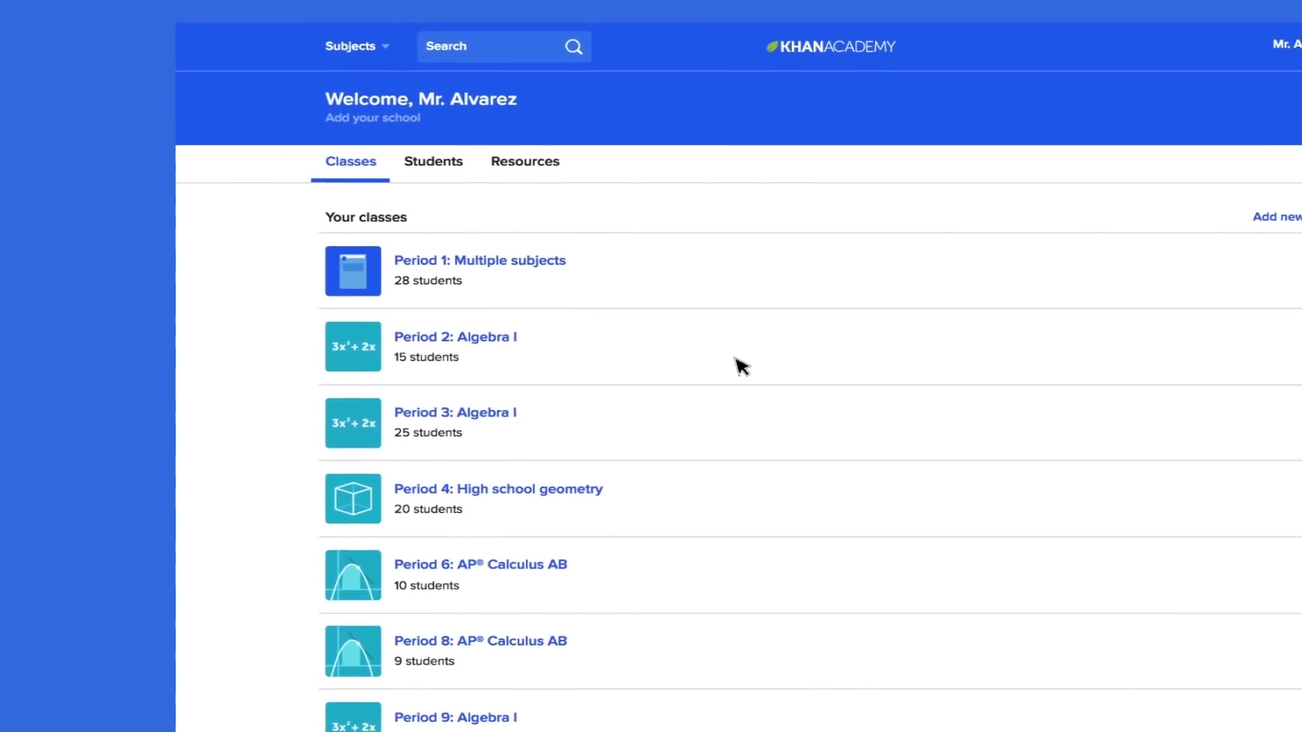
- Open the Period 1 class page and expand the Algebra foundations topic
left_click(560, 263)
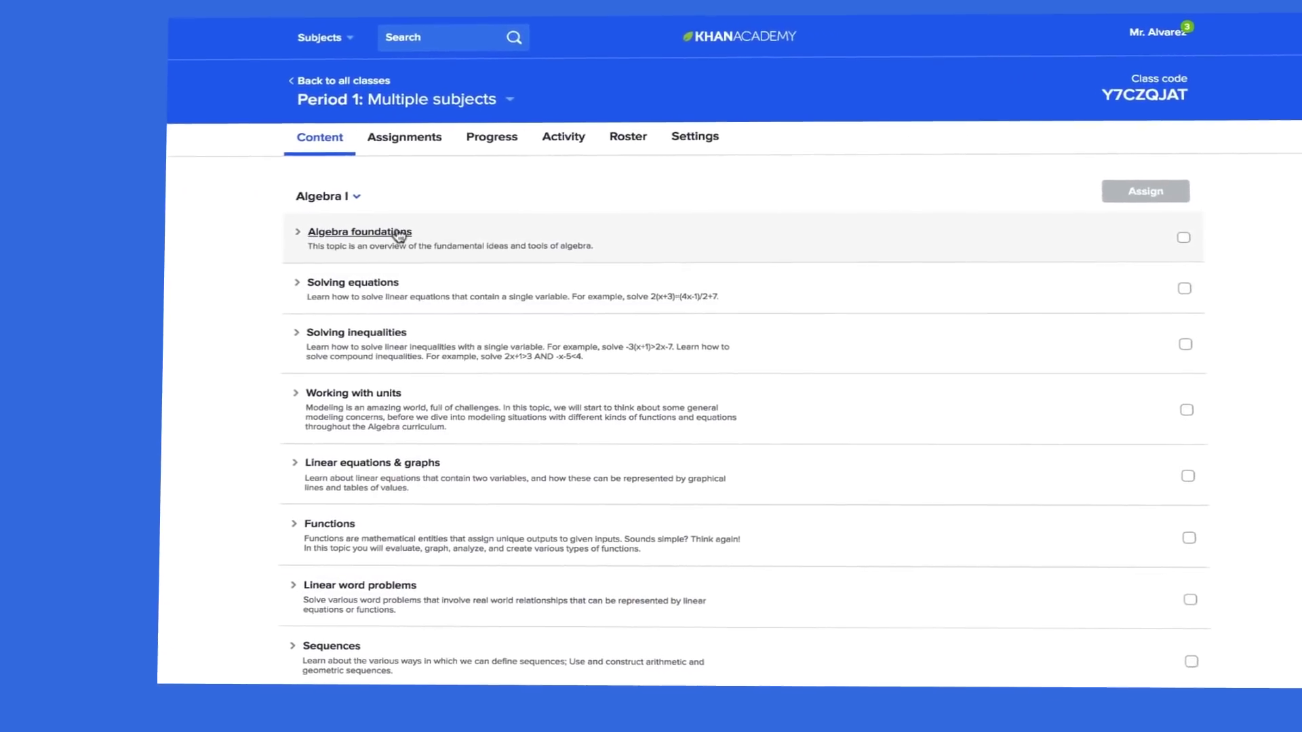
left_click(398, 236)
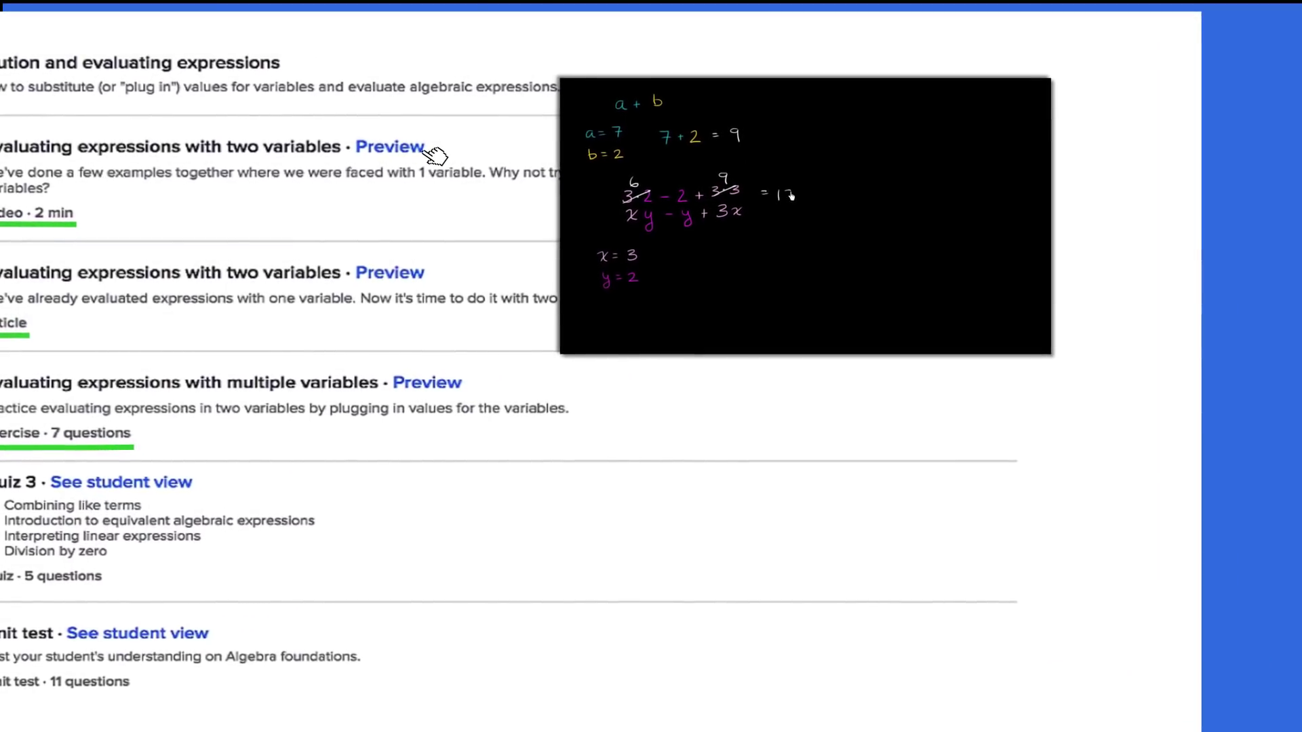
- Preview the two-variables article and the multiple-variables exercise
left_click(428, 270)
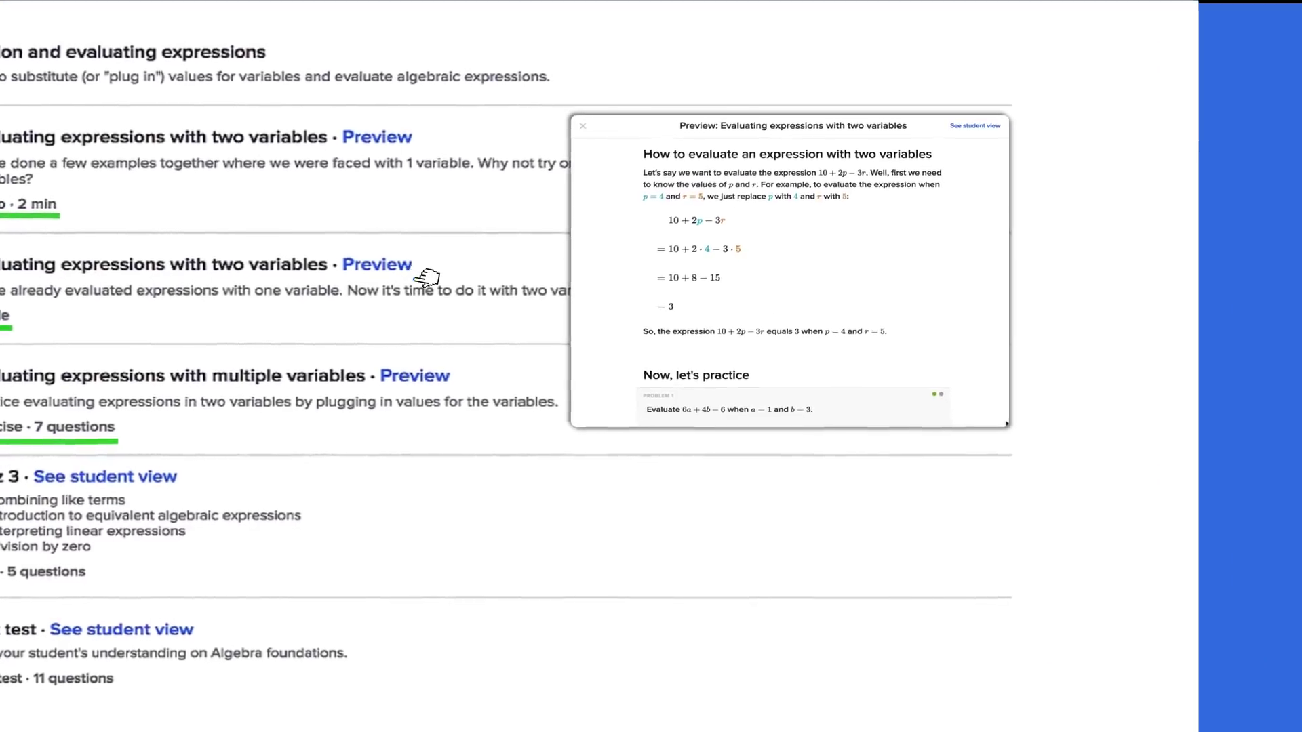
left_click(448, 376)
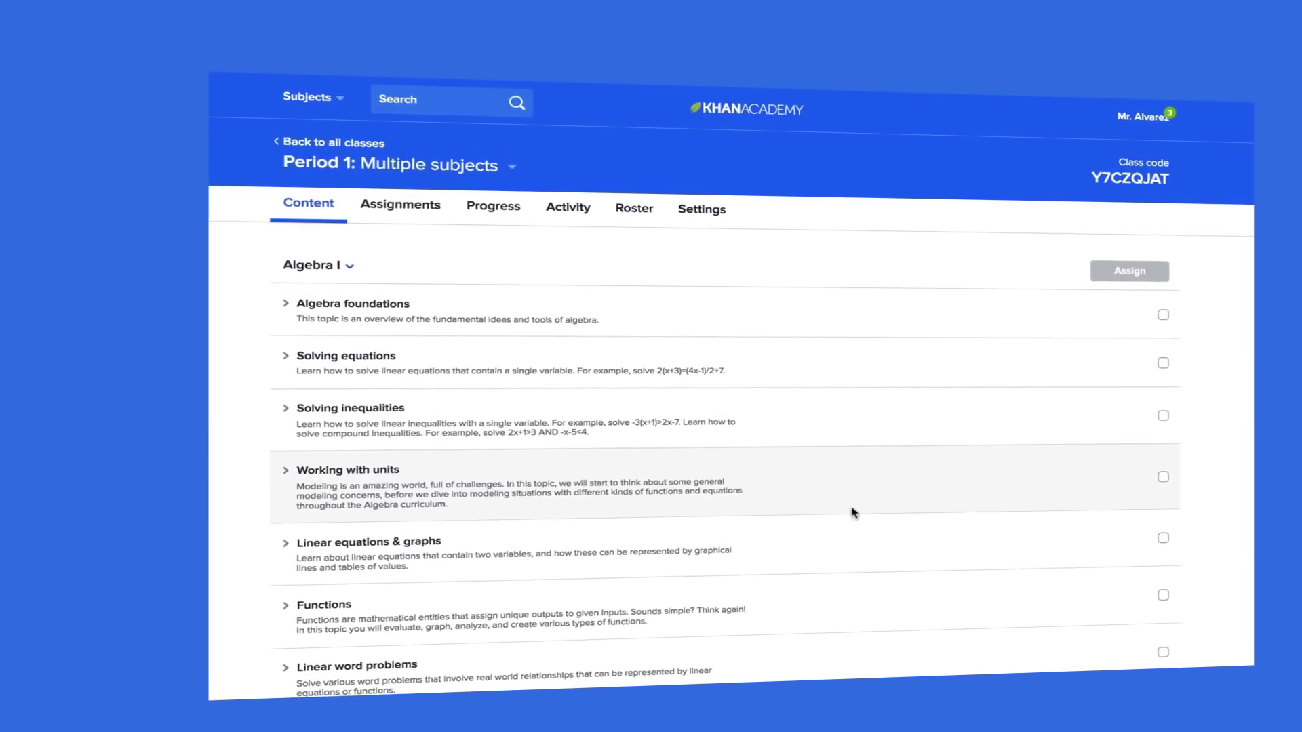
- Open the class subject list and dismiss it, keeping Algebra I
left_click(361, 273)
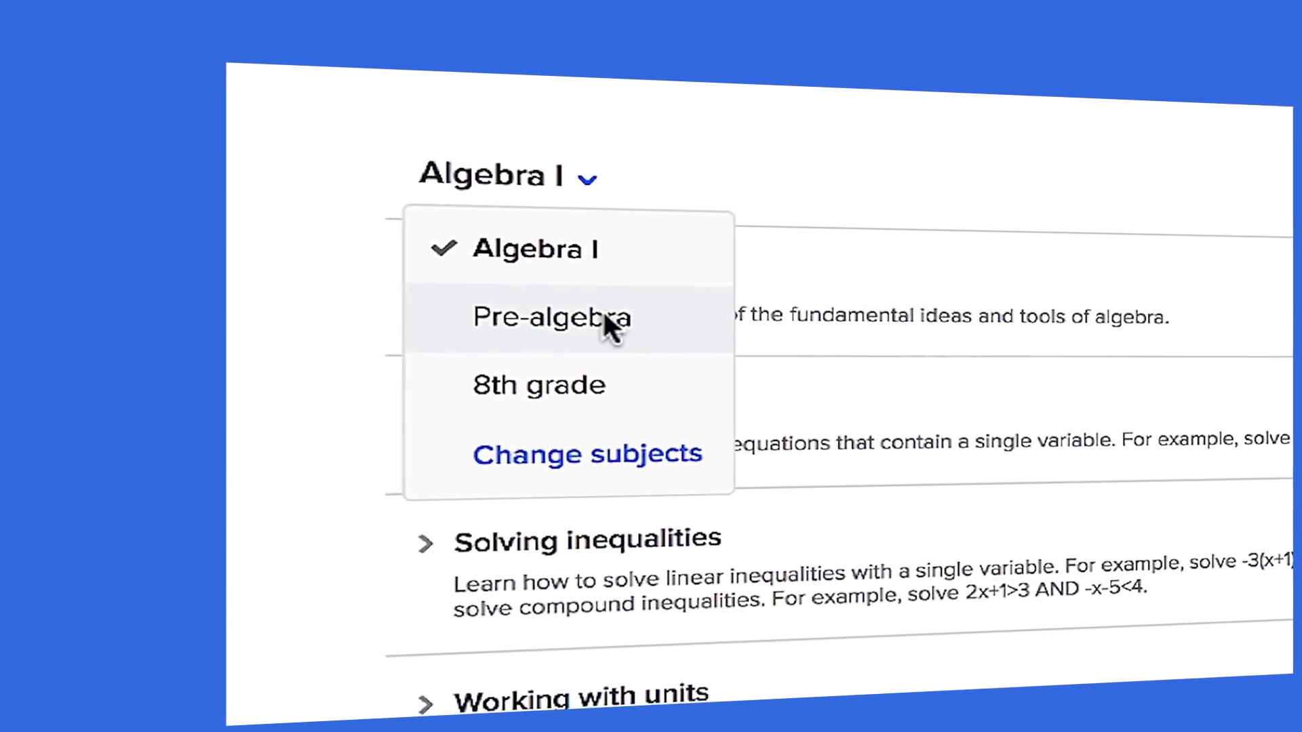
left_click(351, 326)
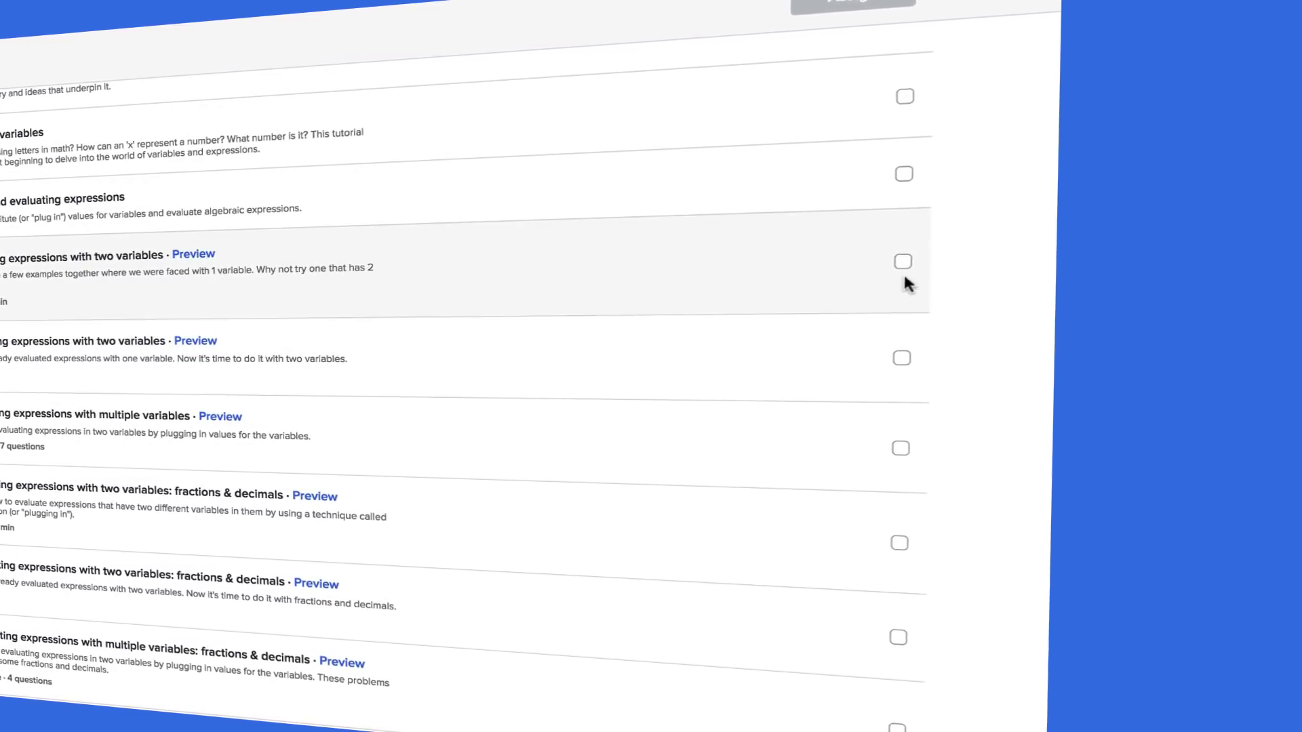
- Check the two-variables lesson and multiple-variables exercise, start assigning them, and add Period 4
left_click(902, 262)
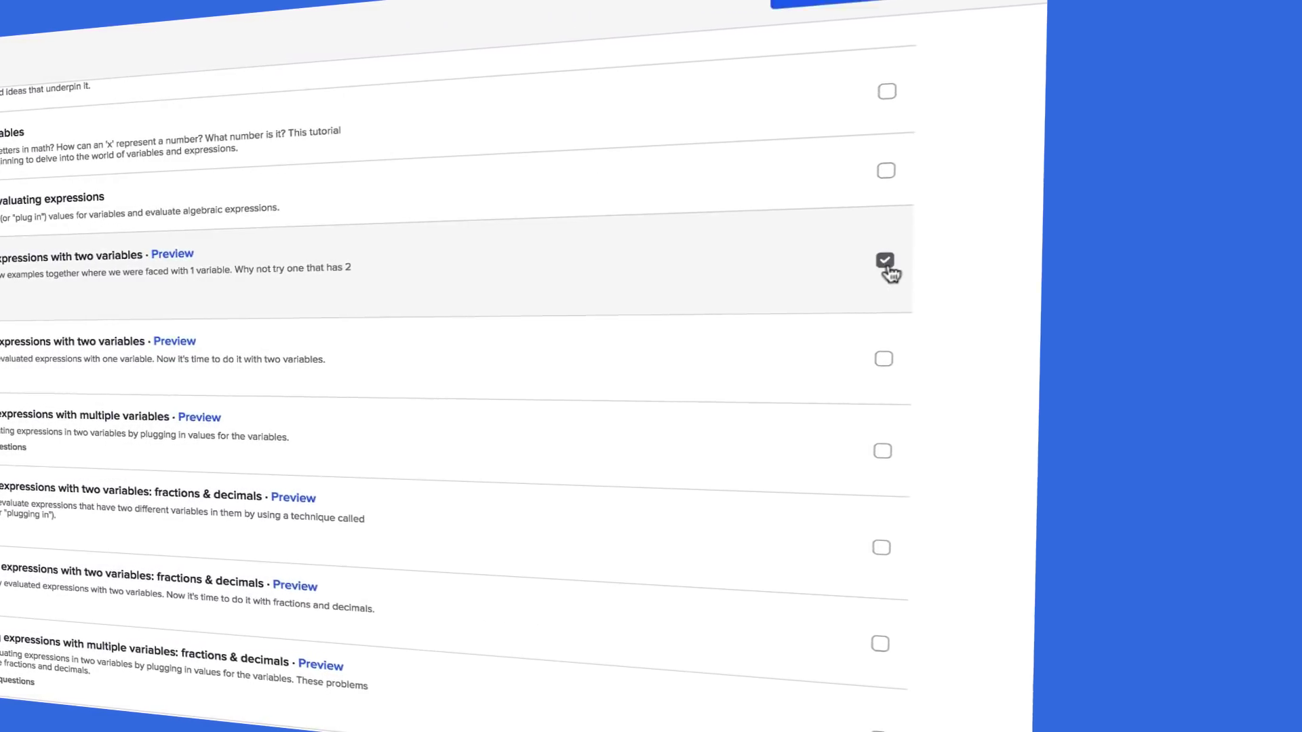
left_click(828, 459)
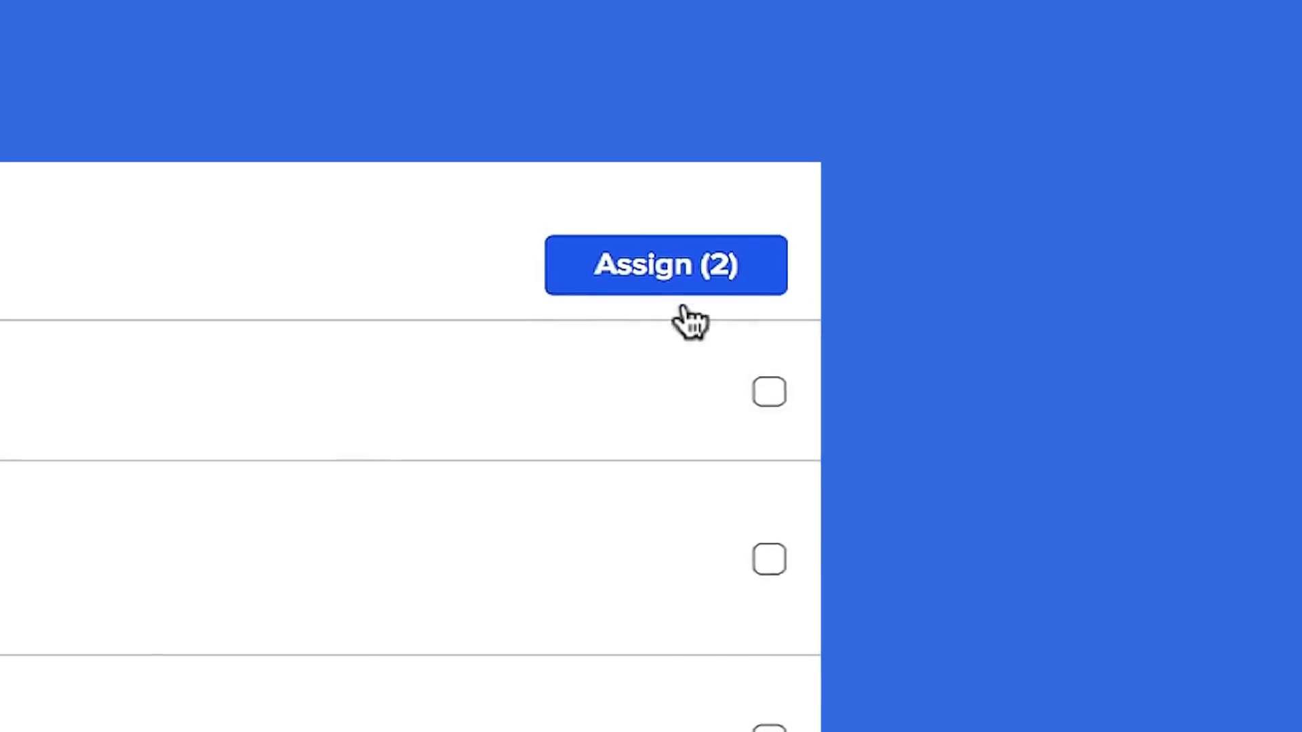
left_click(1158, 216)
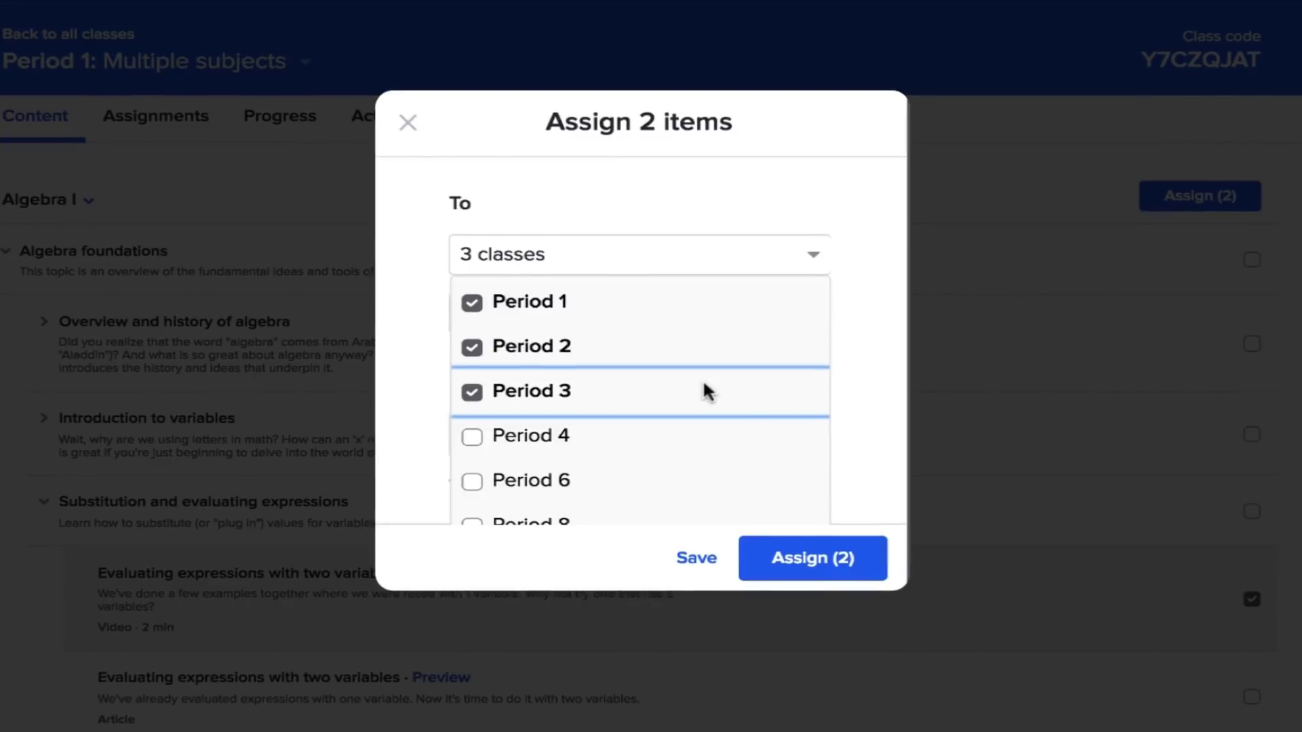
left_click(735, 438)
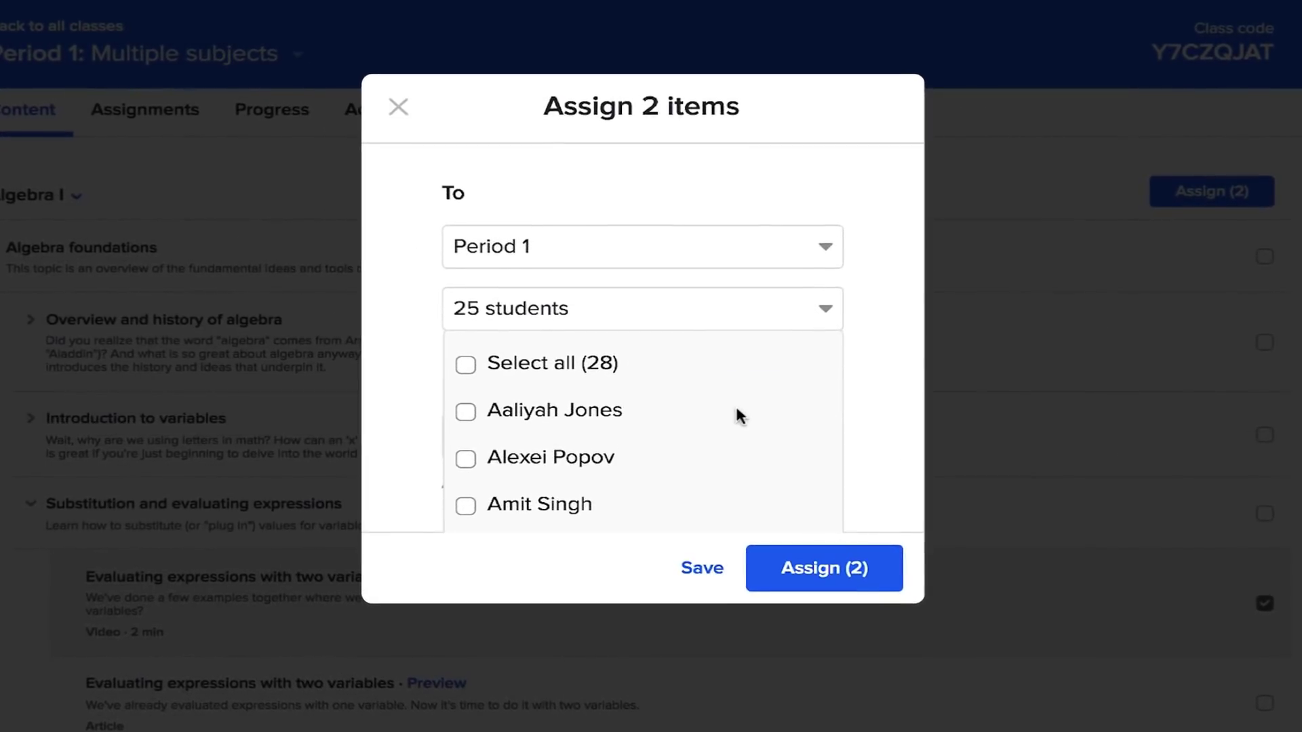
left_click(735, 410)
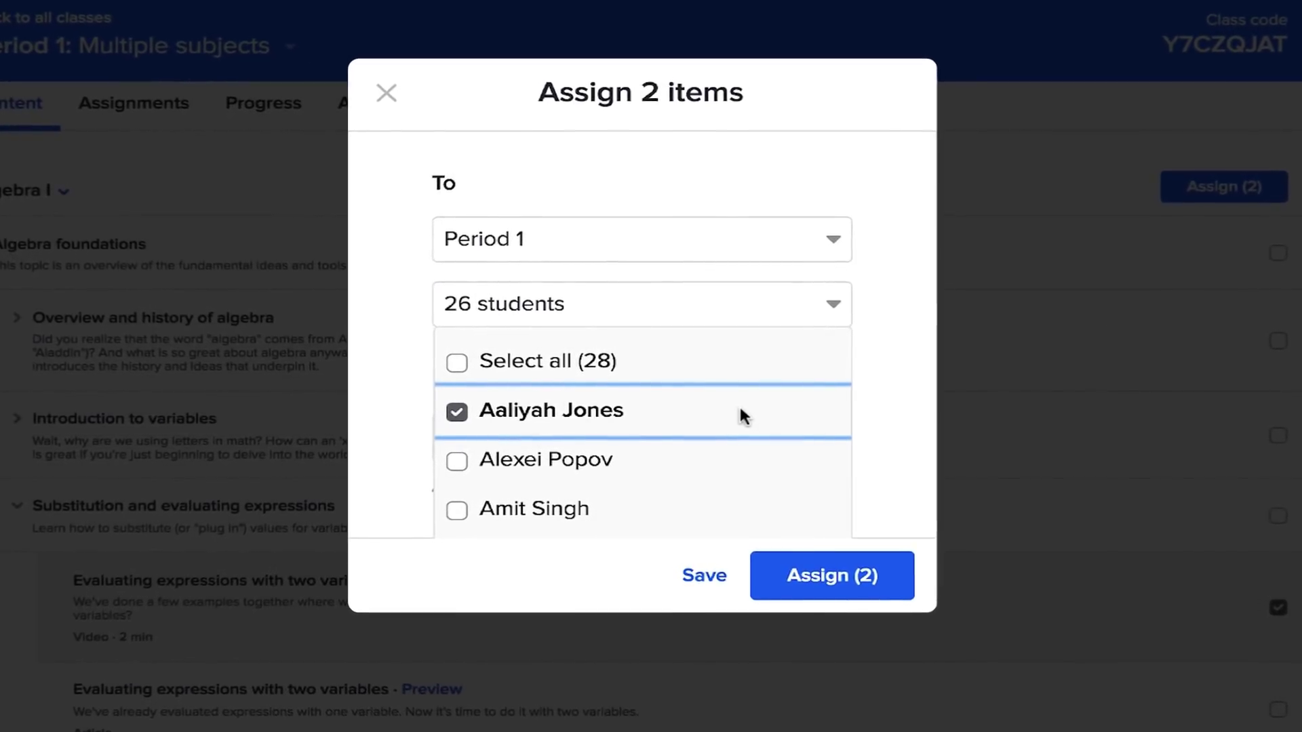